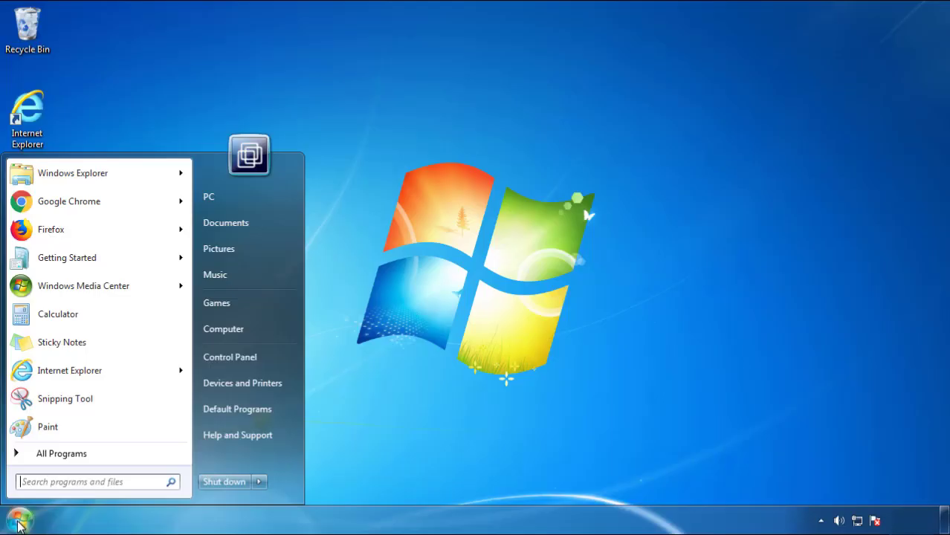
- List installed programs newest first by Installed On and select SearchMine 2.00
left_click(238, 355)
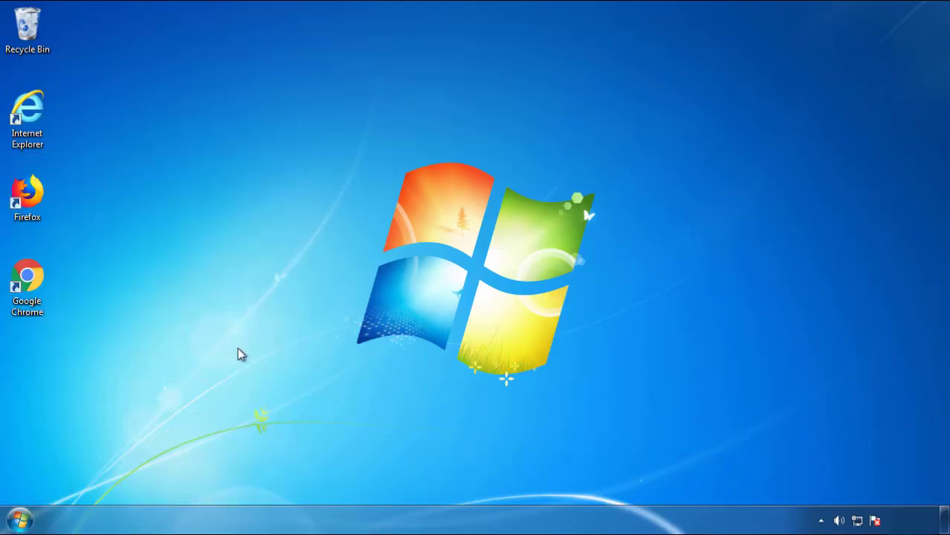
left_click(297, 280)
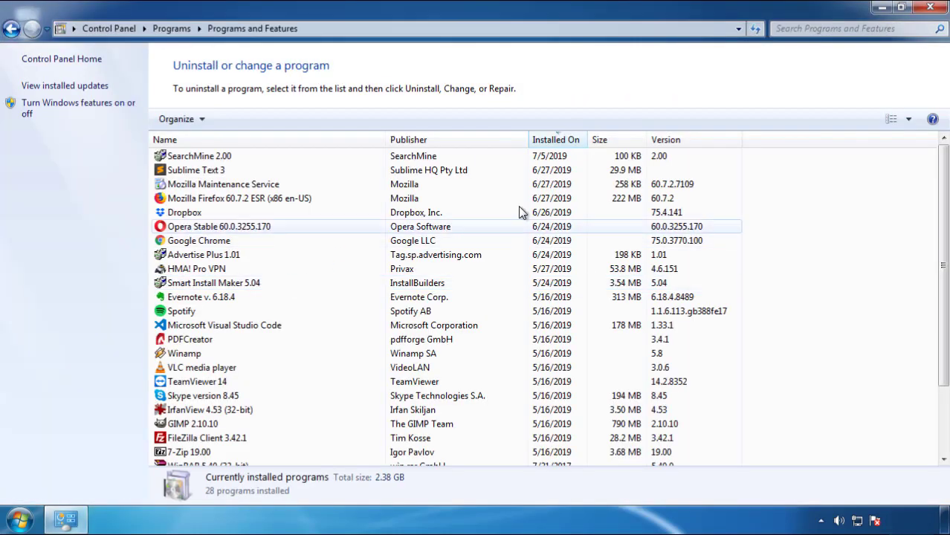
left_click(554, 141)
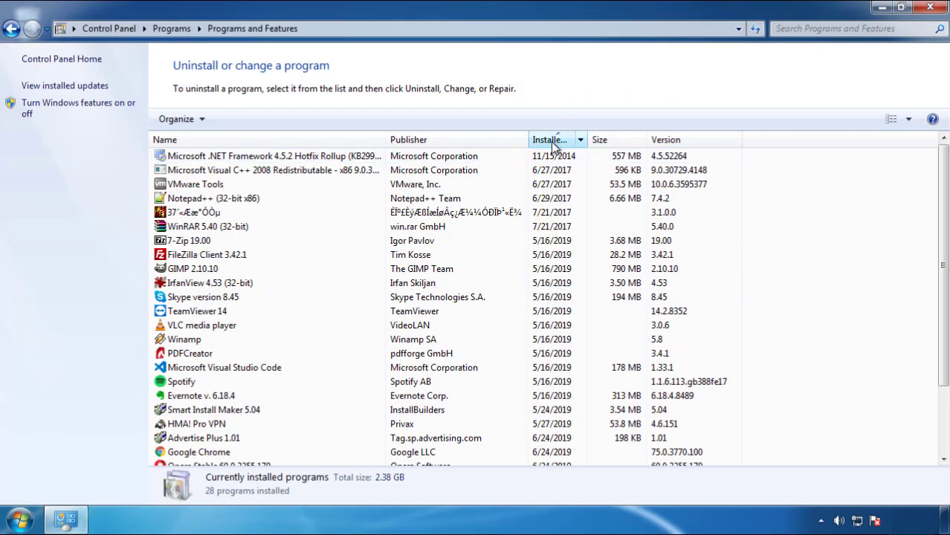
left_click(551, 140)
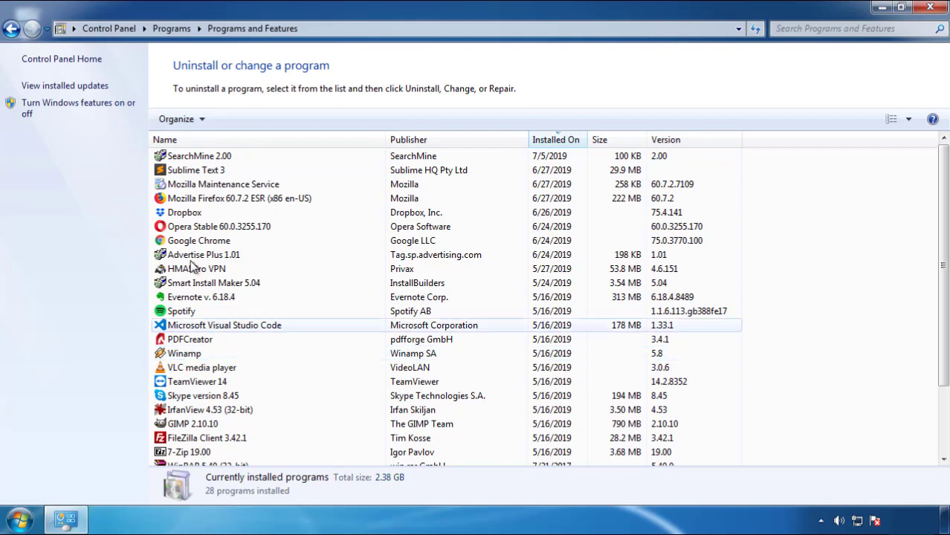
left_click(200, 160)
- Uninstall SearchMine 2.00 through its wizard, then close Control Panel
left_click(237, 119)
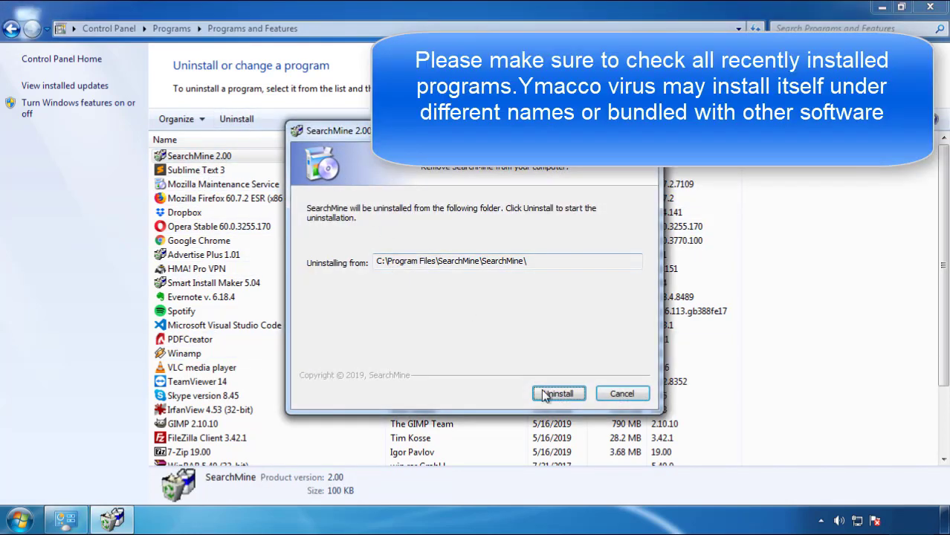
left_click(552, 393)
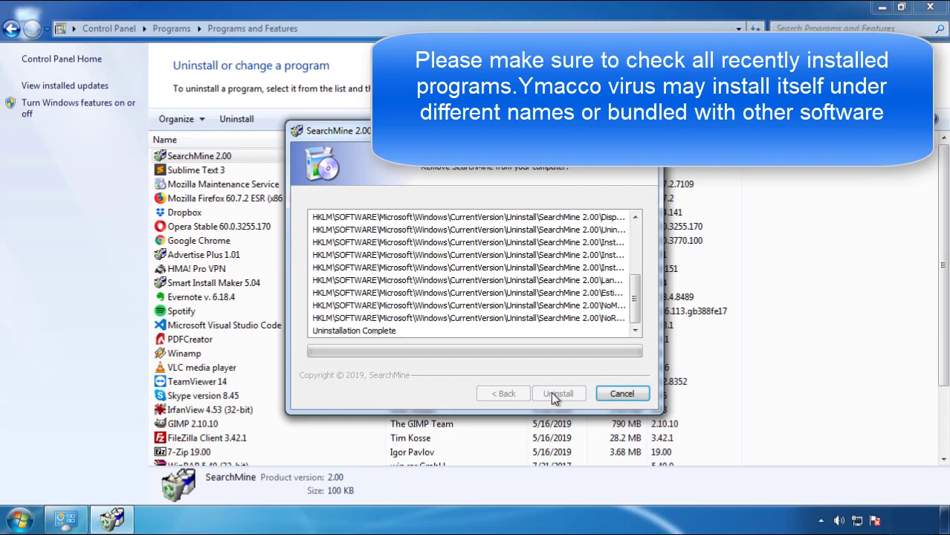
left_click(558, 394)
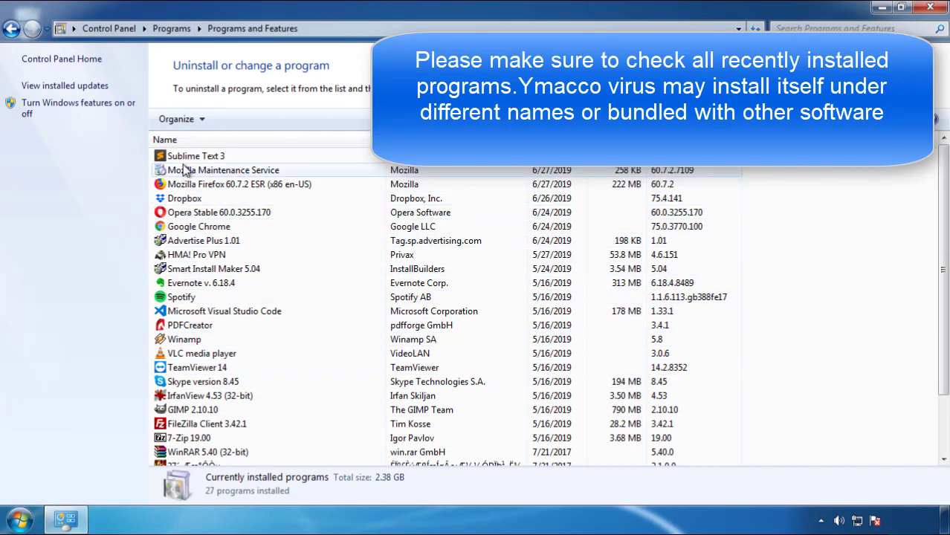
left_click(932, 10)
- Restart Windows 7 and choose Safe Mode from the F8 boot menu
left_click(18, 521)
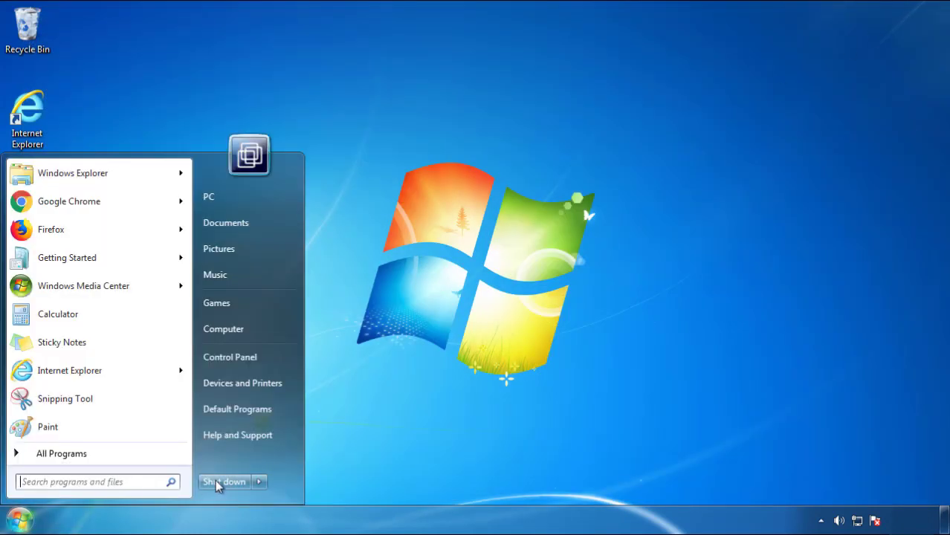
left_click(259, 482)
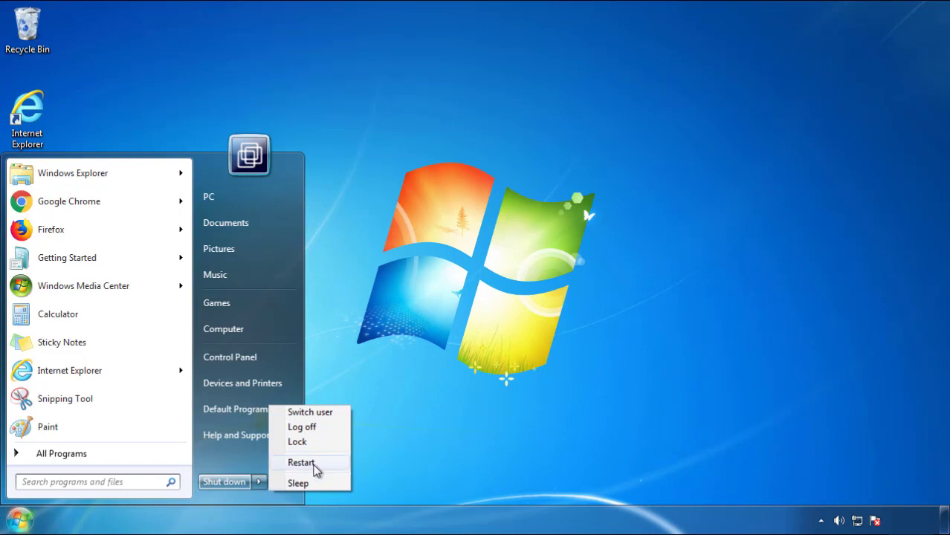
left_click(490, 448)
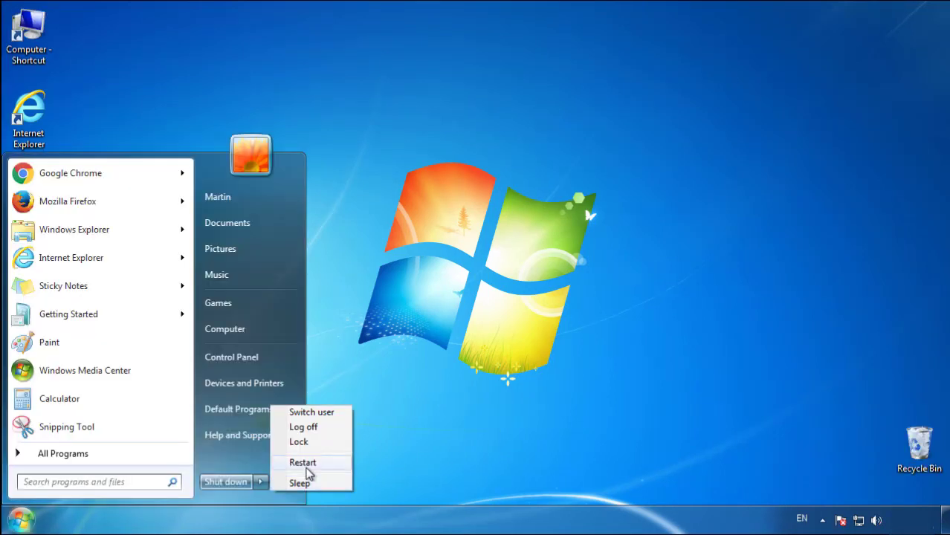
left_click(308, 473)
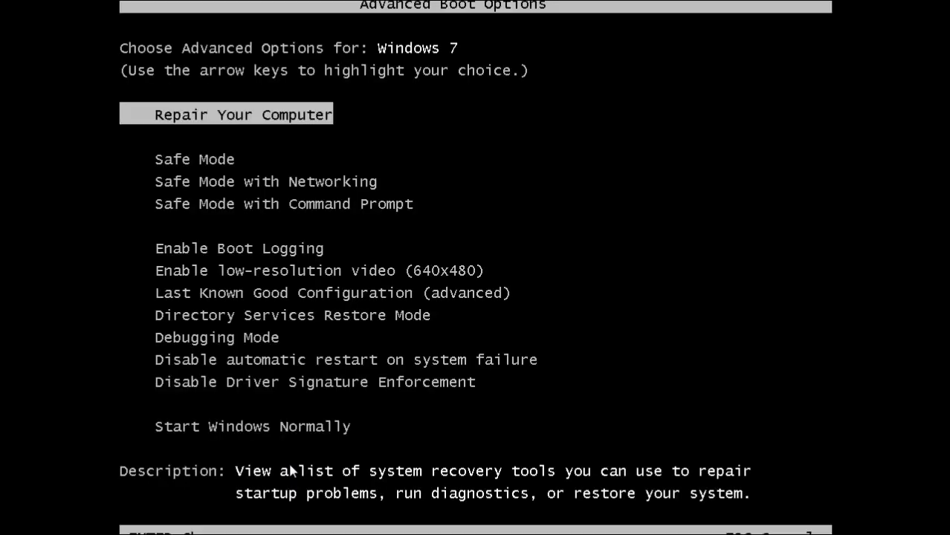
key("Down")
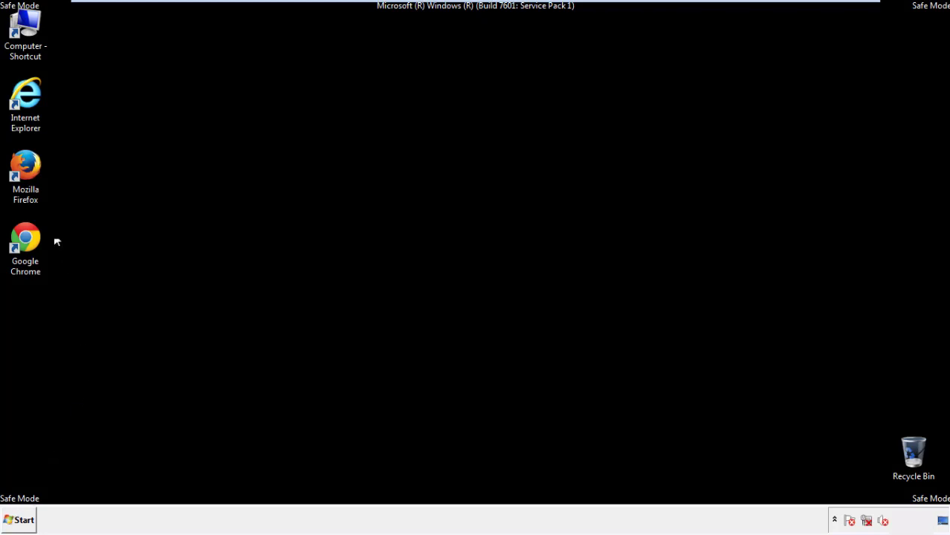
- Launch Firefox, decline the default-browser prompt, and toggle the Menu Bar off and on
double_click(34, 173)
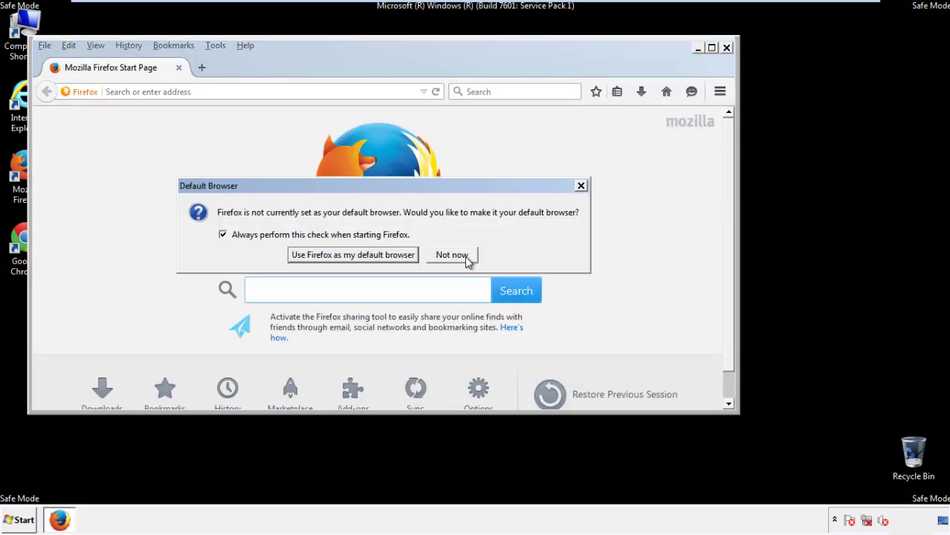
left_click(453, 255)
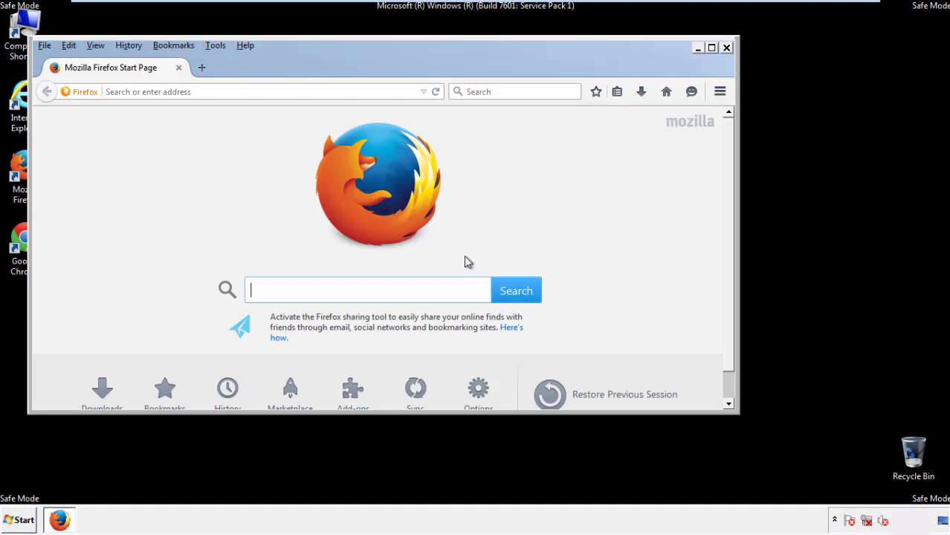
right_click(293, 66)
left_click(319, 113)
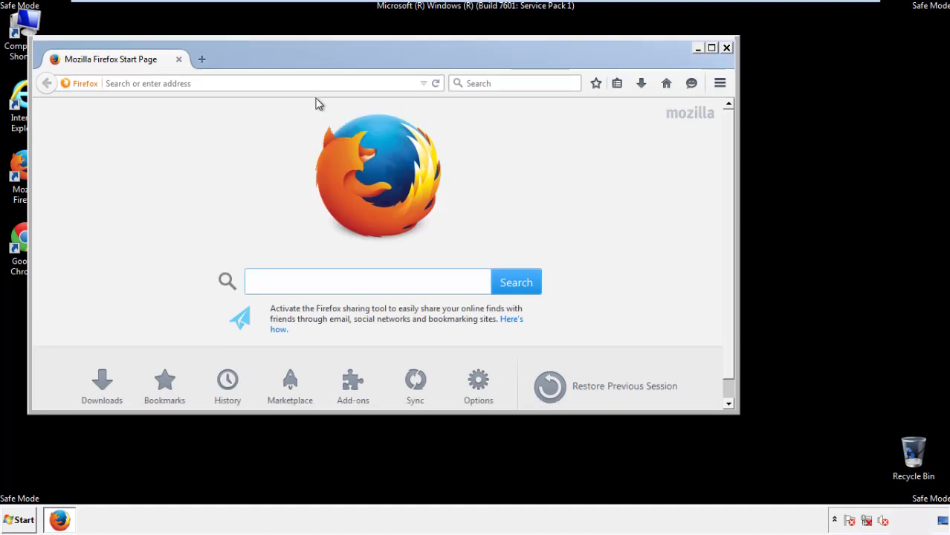
right_click(298, 60)
left_click(318, 113)
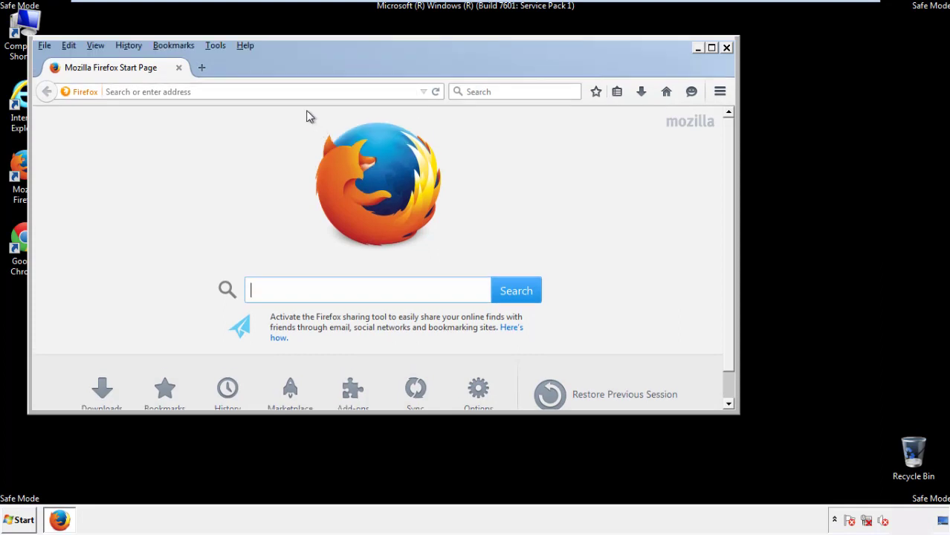
- Clear Firefox history for Everything, including offline website data and site preferences
left_click(132, 48)
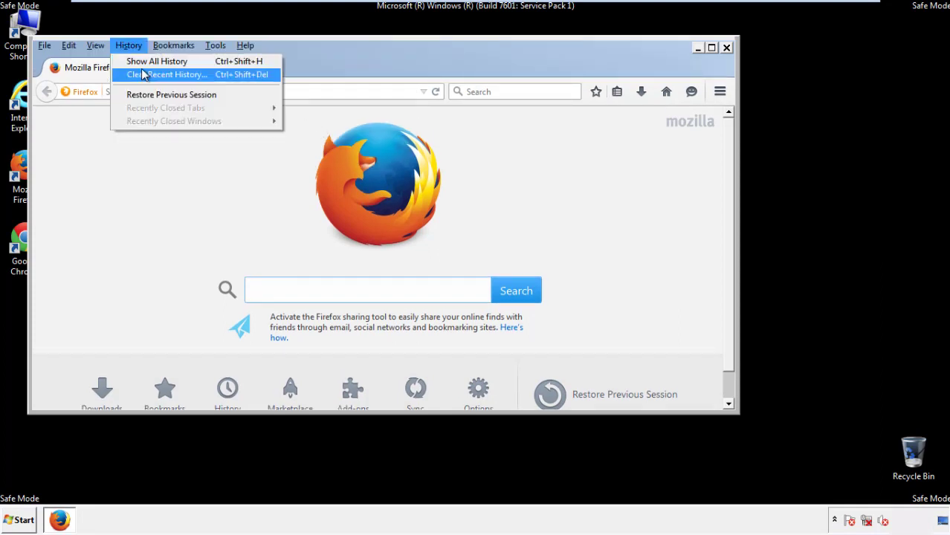
left_click(144, 75)
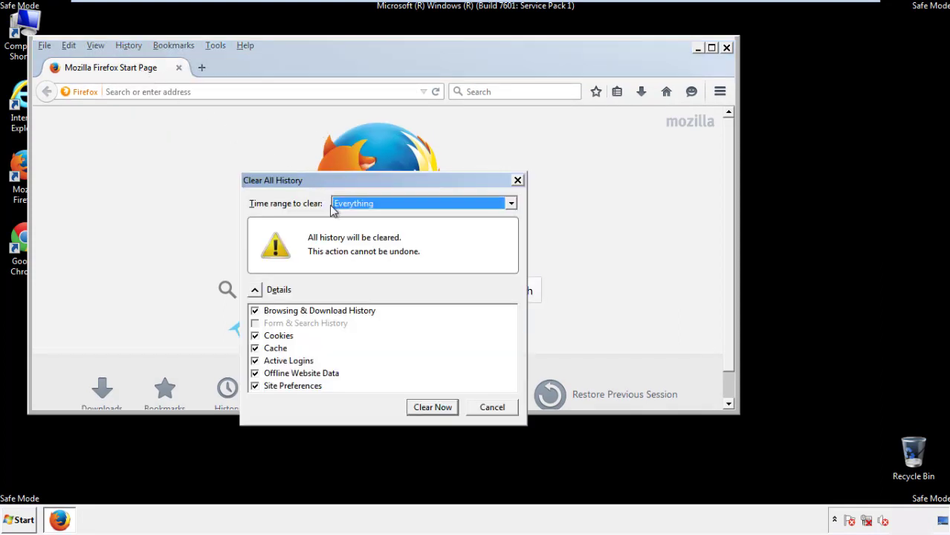
left_click(354, 206)
left_click(356, 279)
left_click(256, 376)
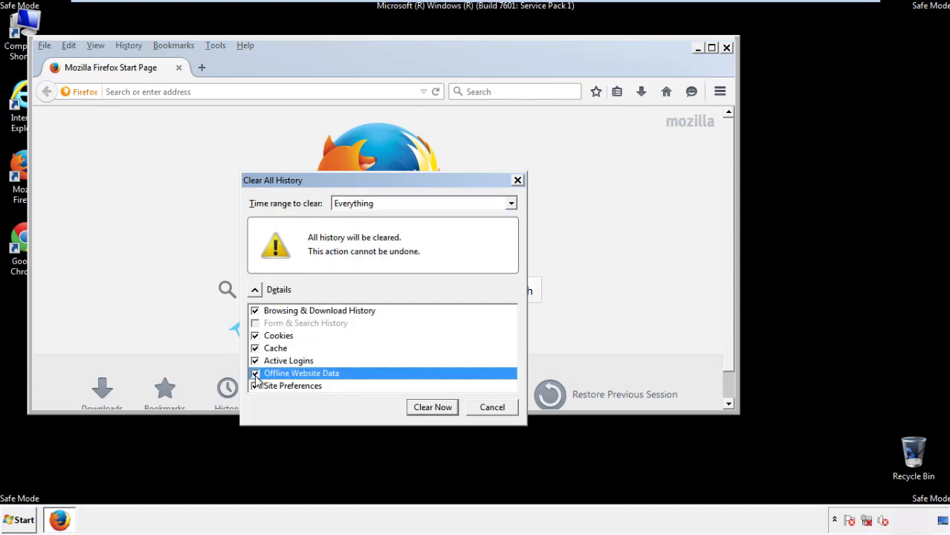
left_click(256, 387)
left_click(255, 387)
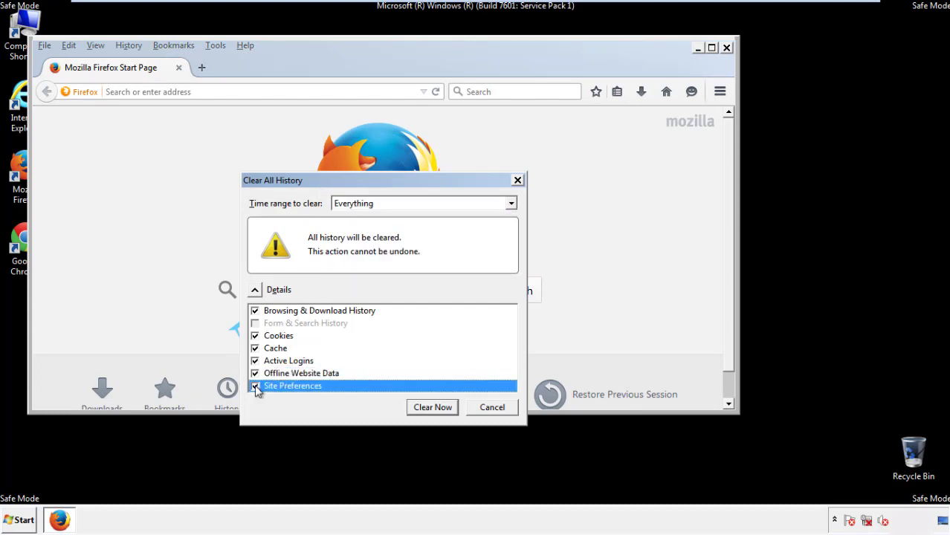
left_click(432, 408)
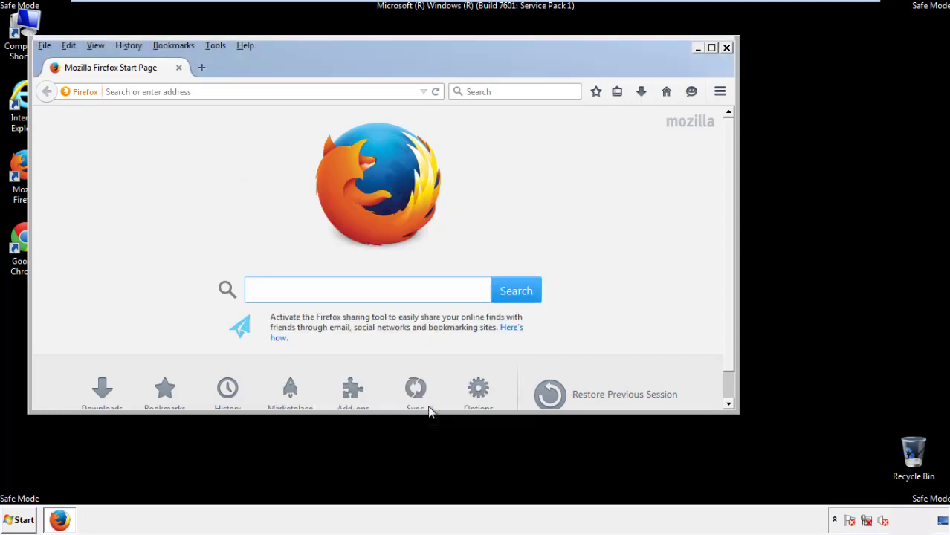
- Refresh Firefox to its defaults from the Troubleshooting Information page
left_click(246, 46)
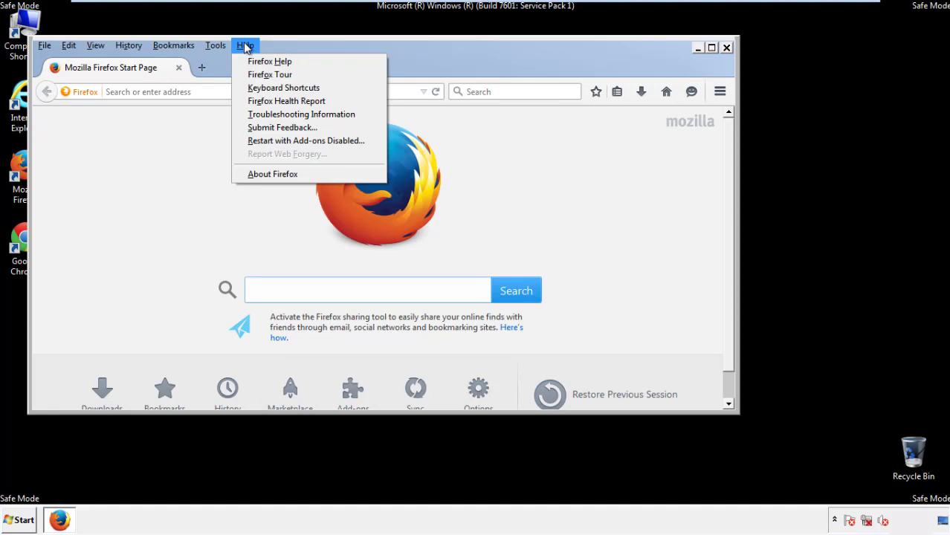
left_click(279, 114)
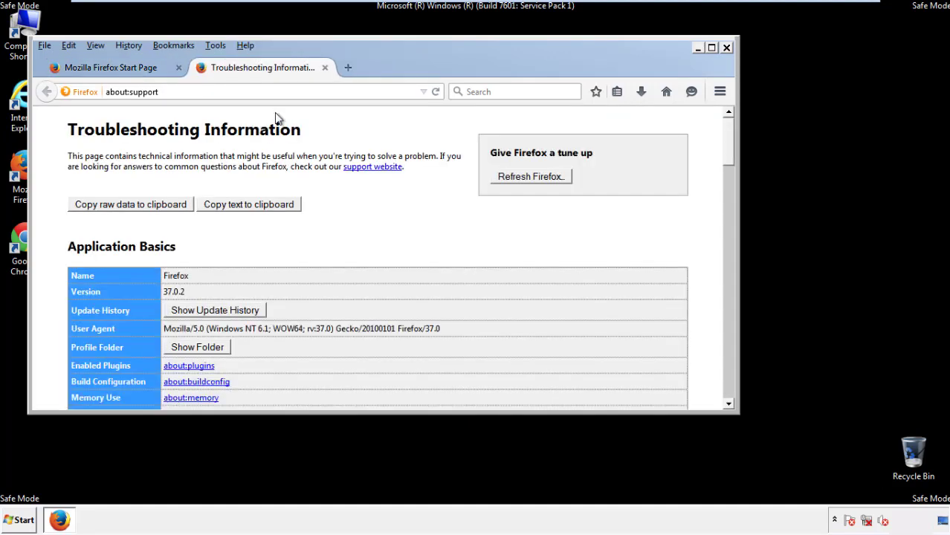
left_click(551, 180)
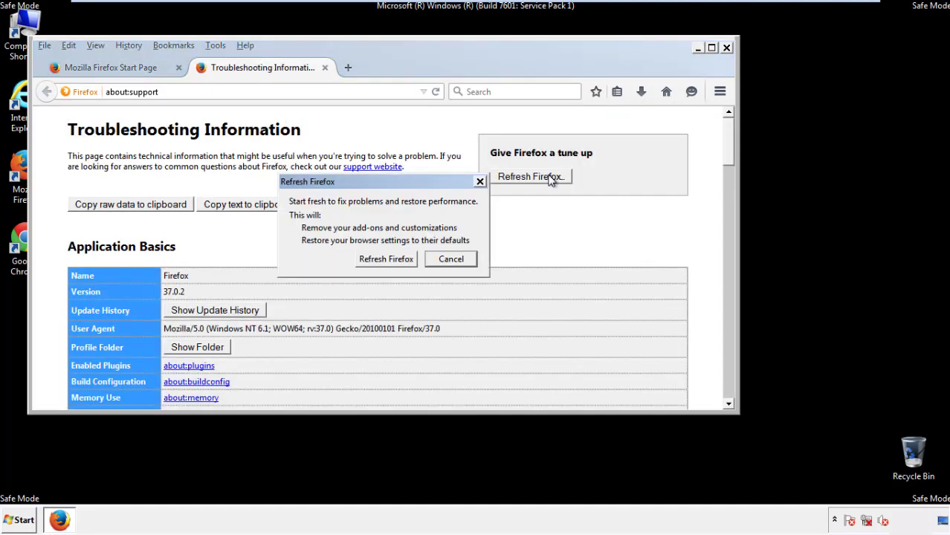
left_click(386, 259)
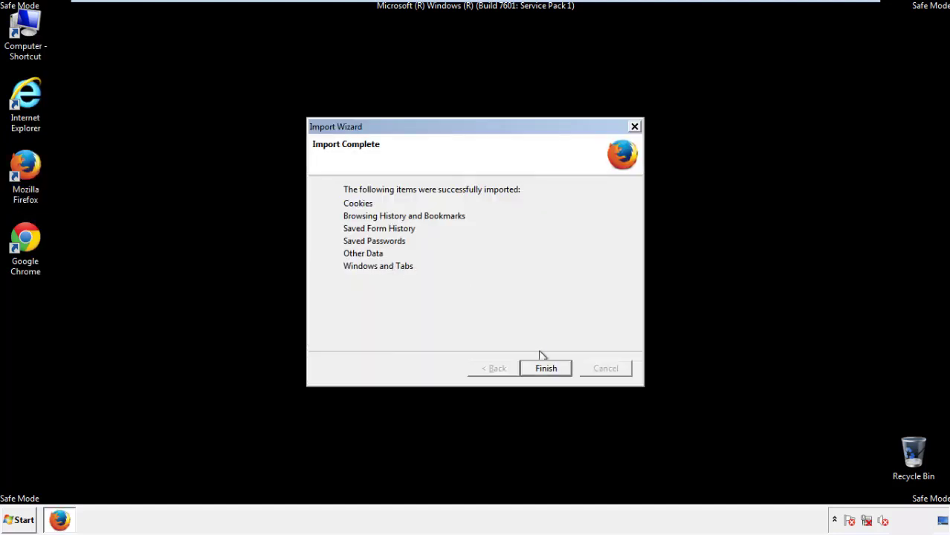
- Finish the Firefox refresh import, close Firefox, and launch Google Chrome from the desktop
left_click(546, 368)
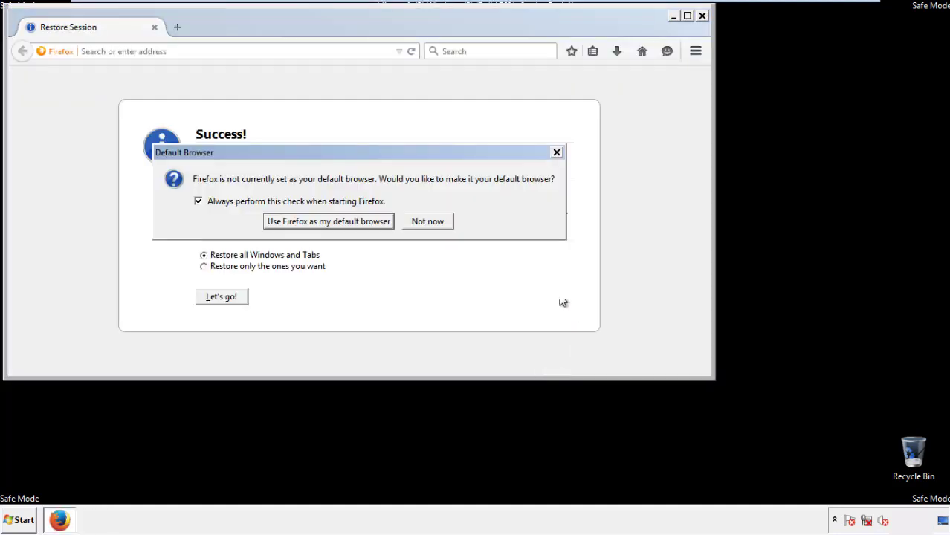
left_click(428, 222)
left_click(702, 16)
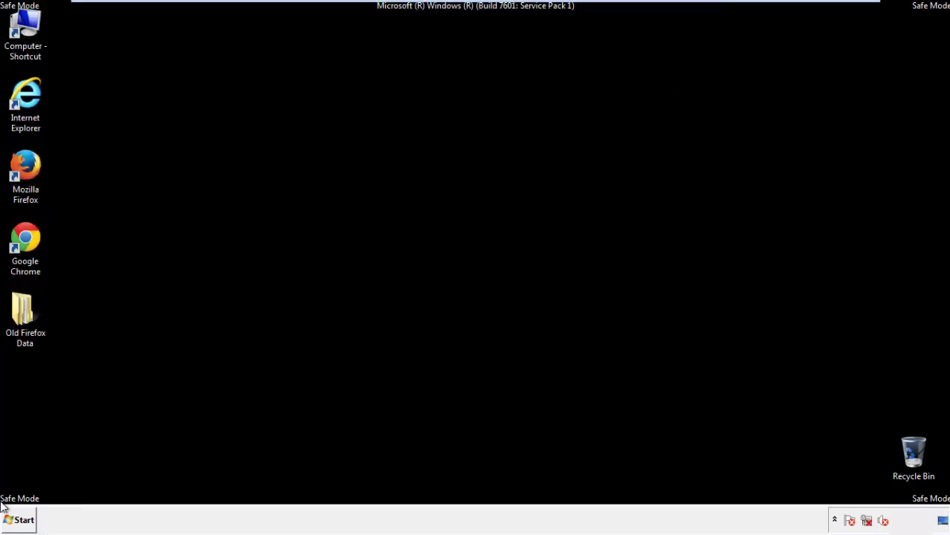
left_click(22, 237)
double_click(23, 236)
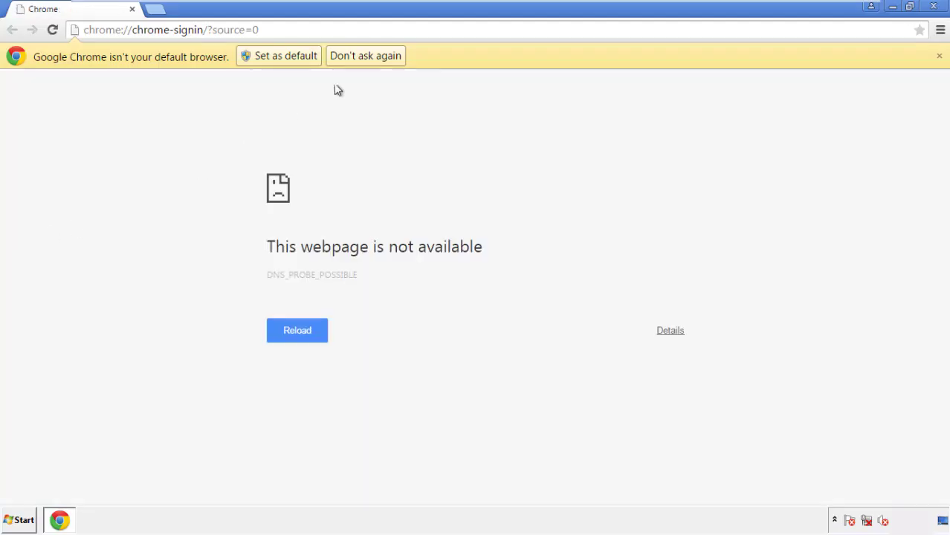
- Dismiss Chrome's default-browser bar and open Clear browsing data under Settings > History
left_click(379, 56)
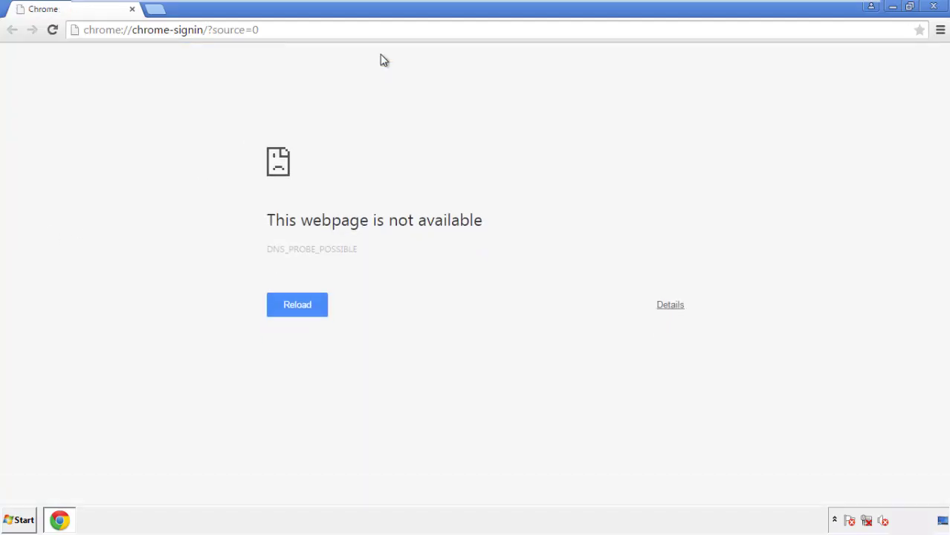
left_click(941, 31)
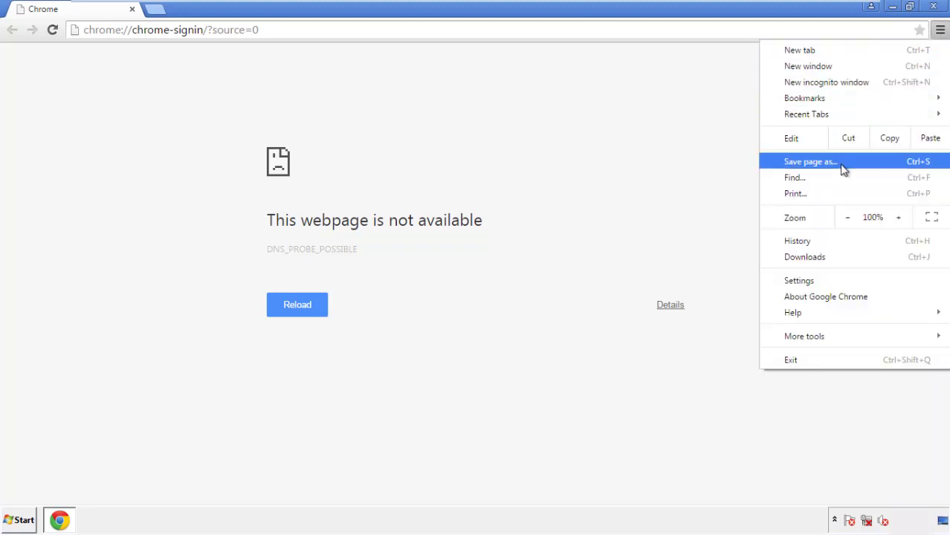
left_click(801, 281)
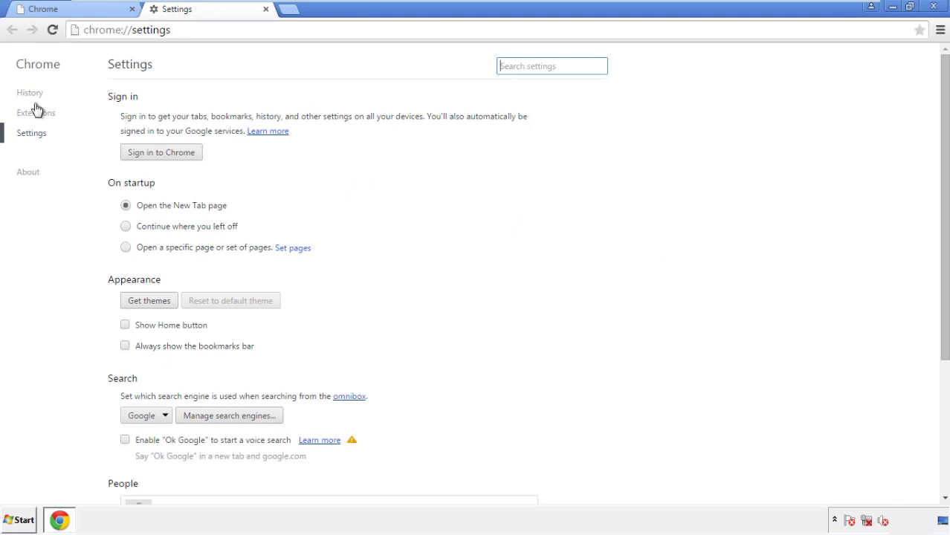
left_click(34, 95)
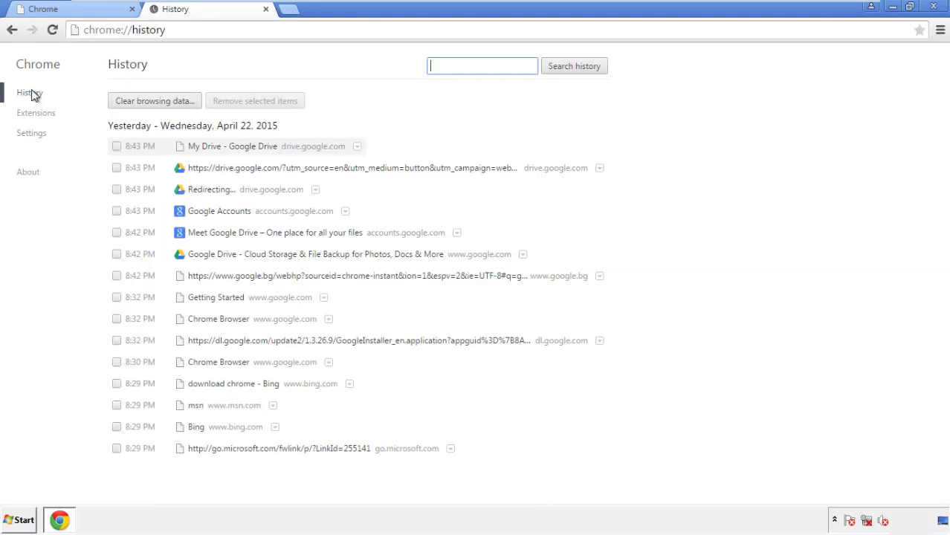
left_click(143, 105)
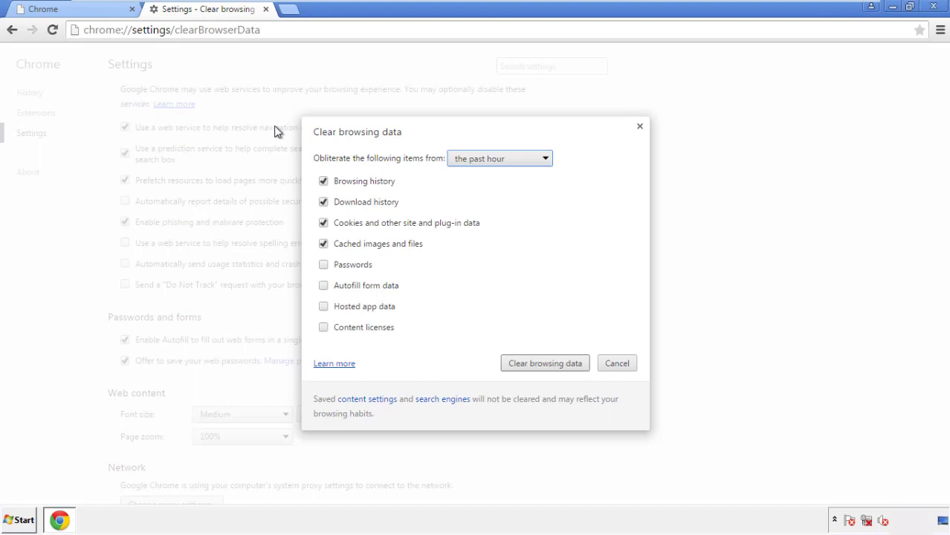
- Clear data from the beginning of time, adding autofill form data and content licenses
left_click(478, 160)
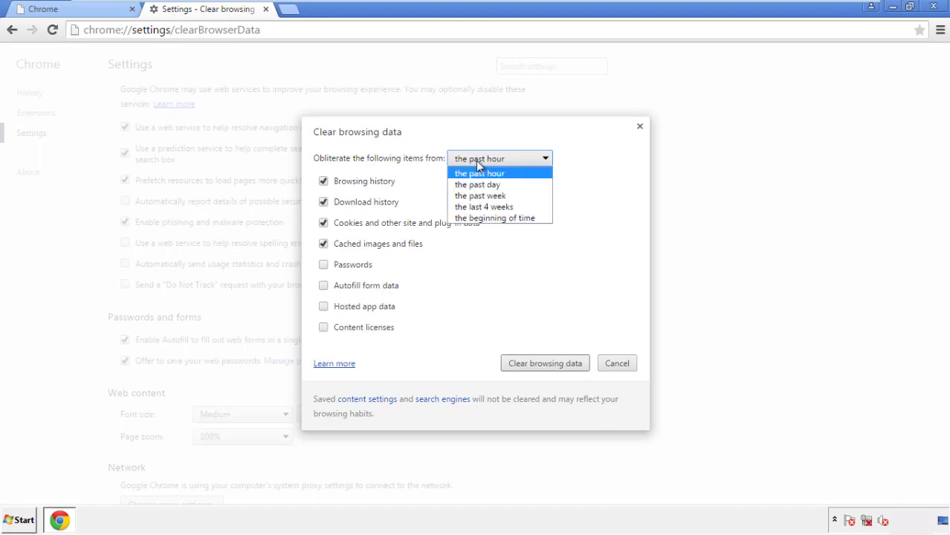
left_click(476, 219)
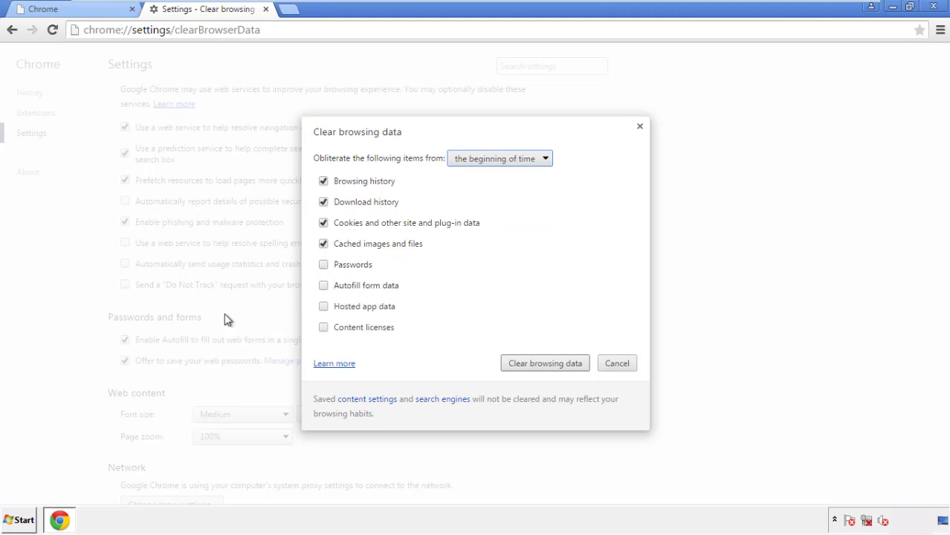
left_click(328, 288)
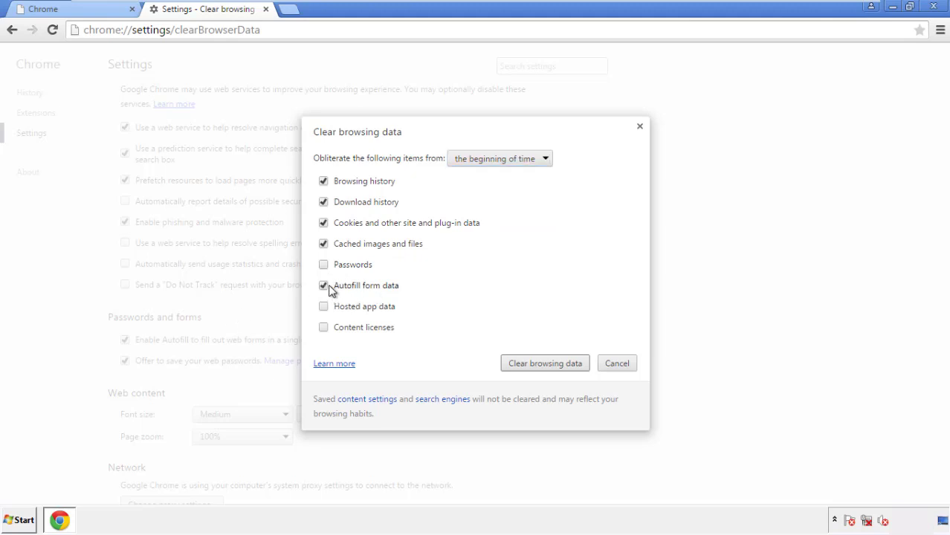
left_click(327, 331)
left_click(532, 368)
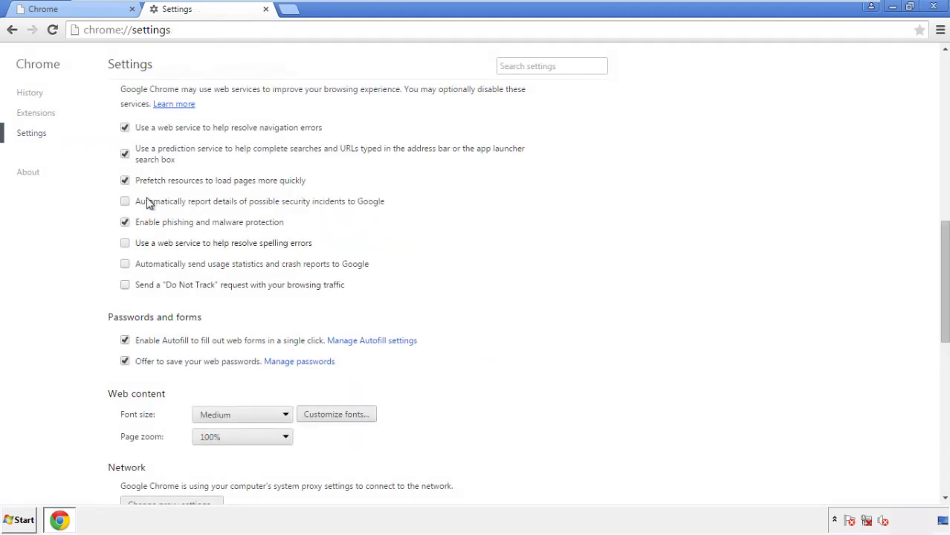
- Reset Chrome settings to their original defaults and close Chrome
left_click_drag(945, 237, 927, 414)
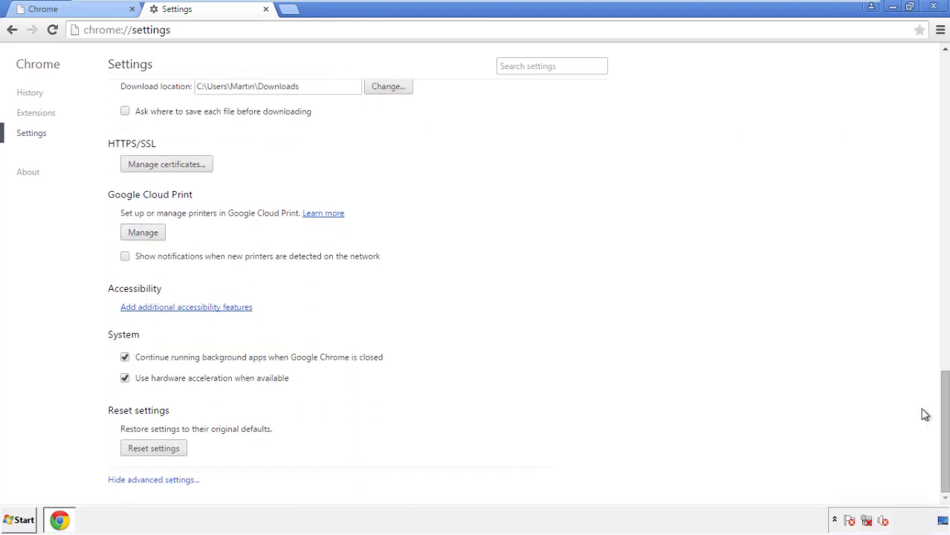
left_click(178, 451)
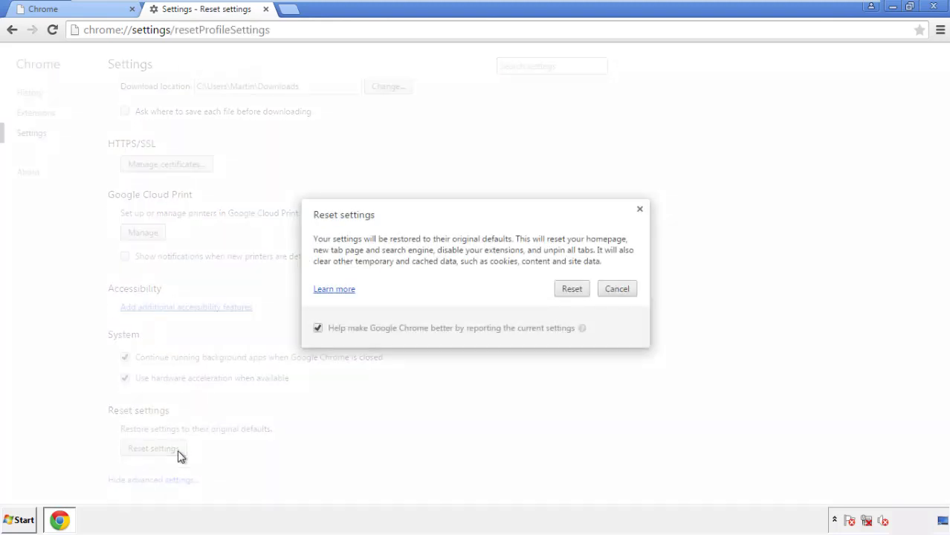
left_click(572, 289)
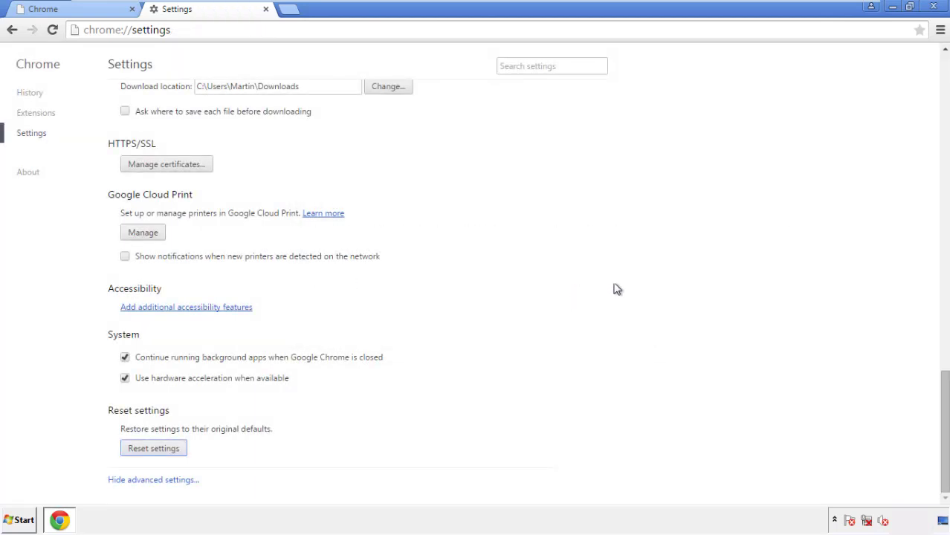
left_click(934, 6)
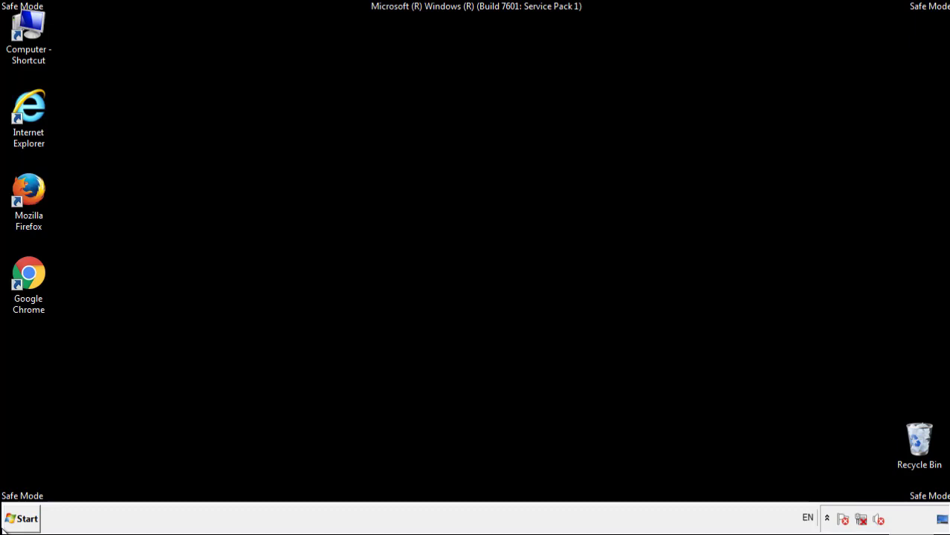
- Remove the Search Mine extension in Firefox's Add-ons manager, then close Firefox
double_click(37, 185)
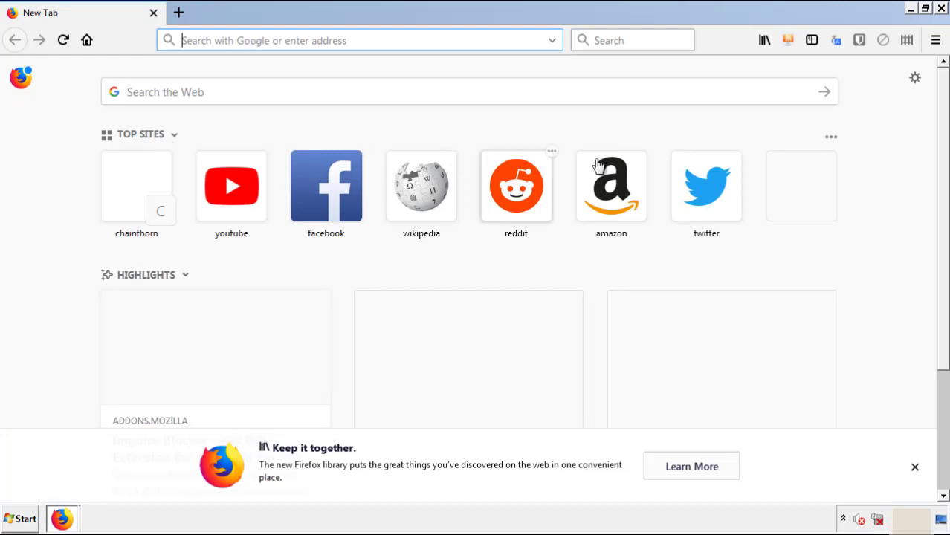
left_click(936, 40)
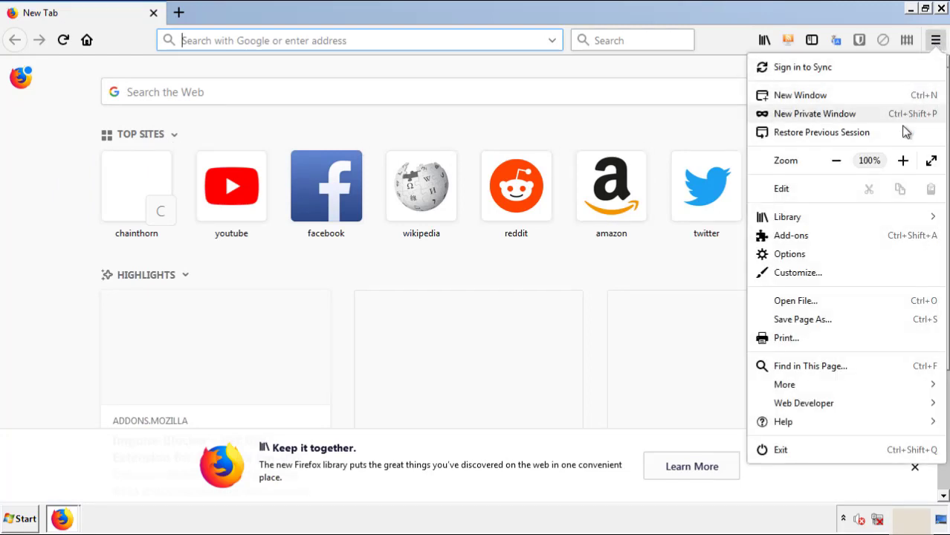
left_click(792, 235)
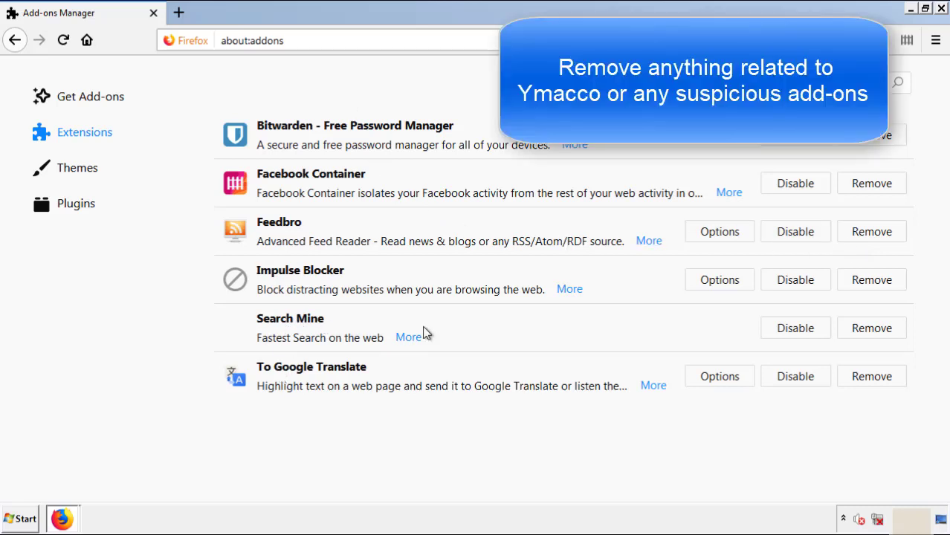
left_click(868, 332)
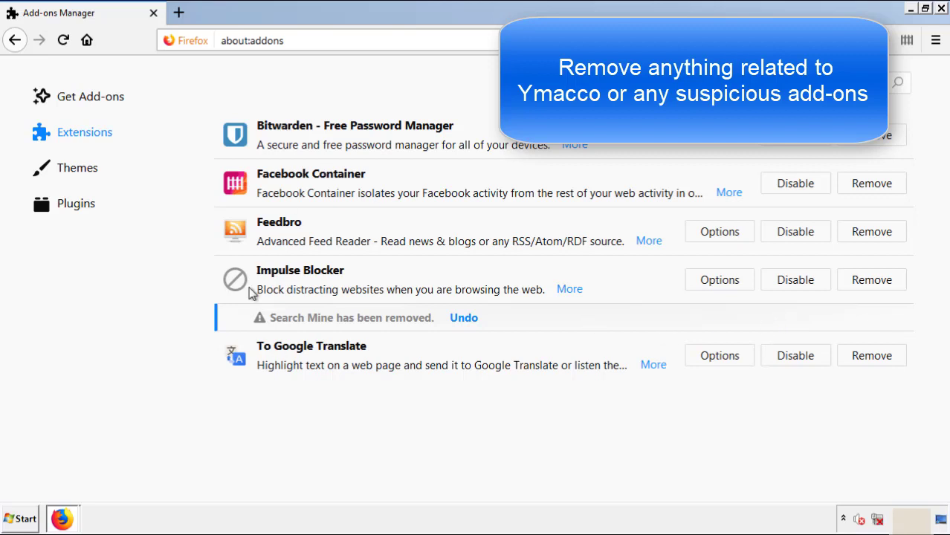
left_click(942, 10)
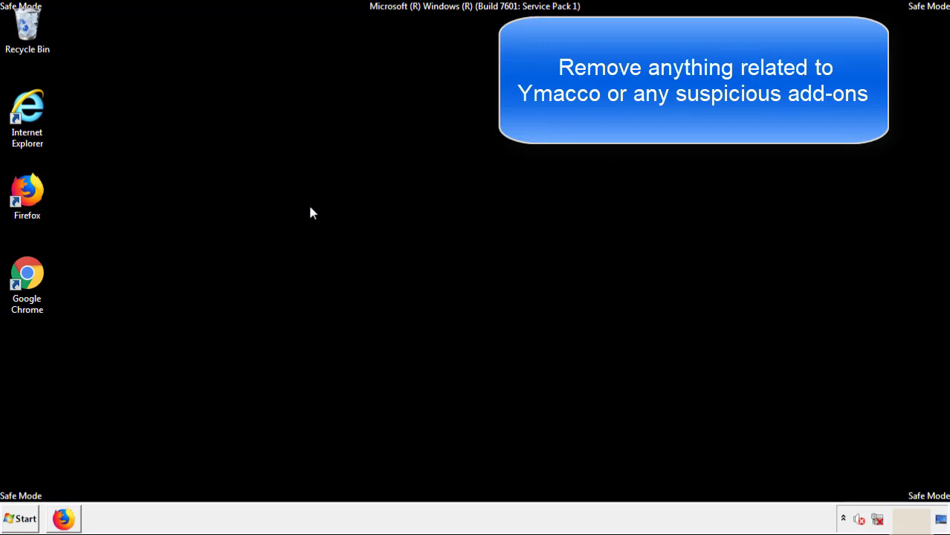
- Launch Google Chrome and go to its Extensions page under More tools
double_click(27, 282)
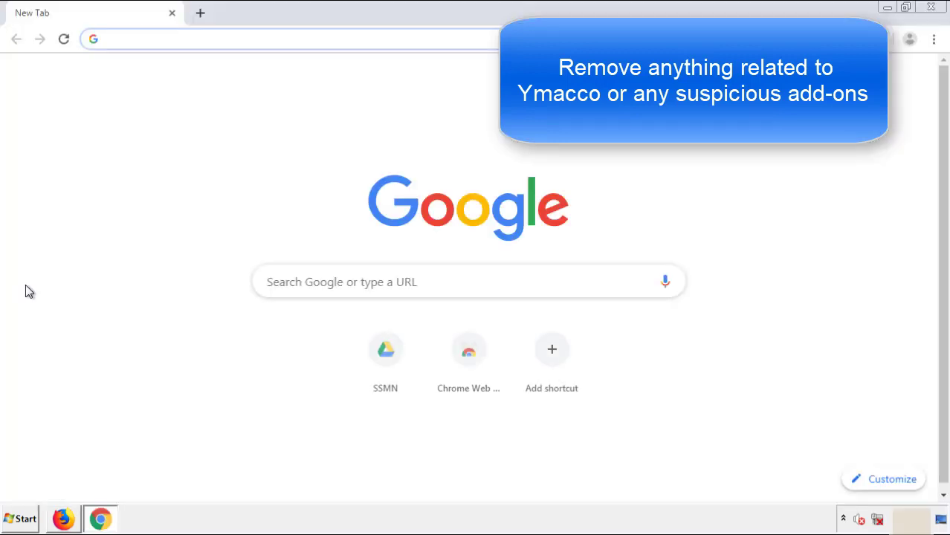
left_click(934, 39)
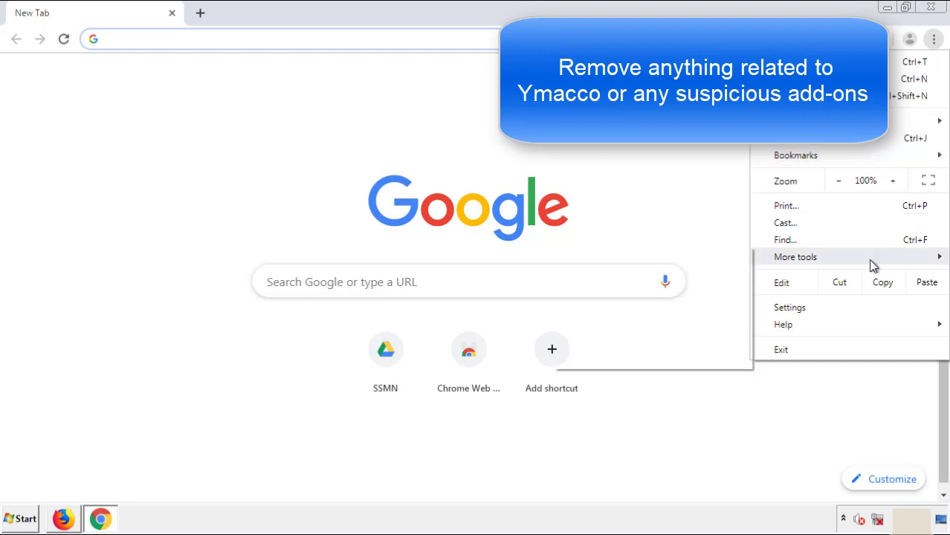
mouse_move(833, 259)
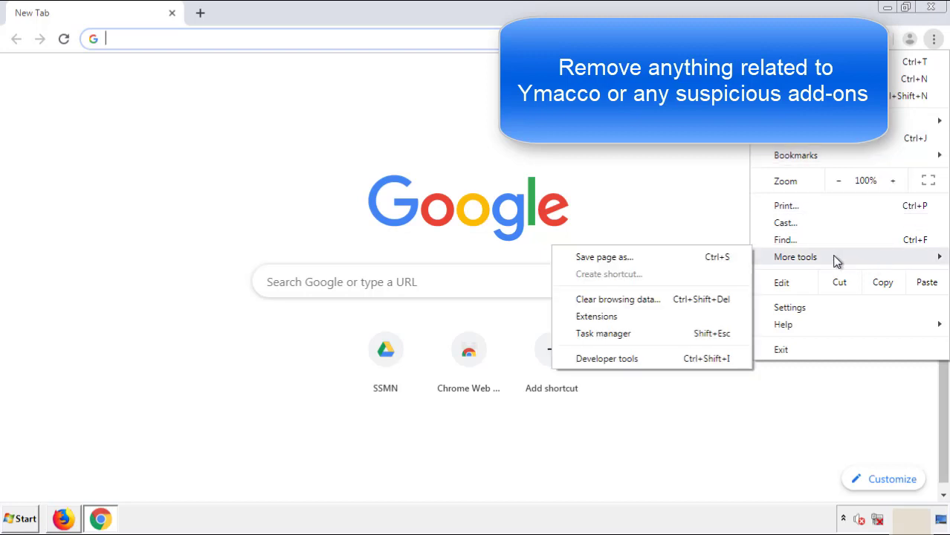
left_click(604, 316)
scroll(276, 259, "down", 5)
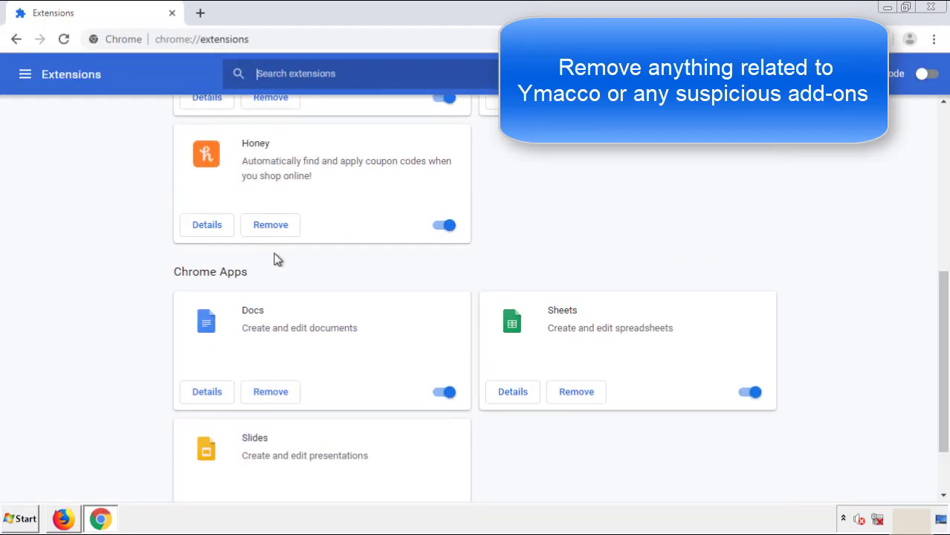
scroll(371, 269, "up", 5)
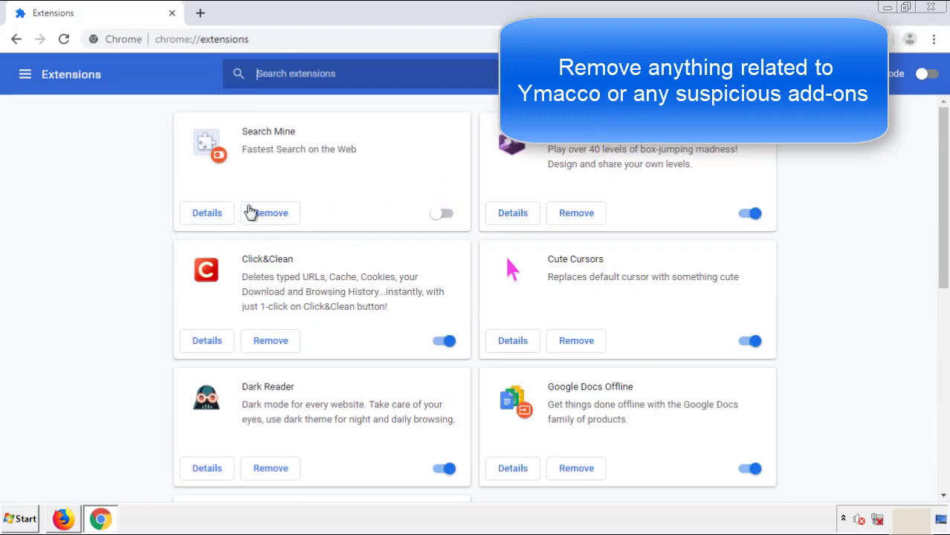
- Remove the Search Mine extension, close Chrome, and bring up the Start menu
left_click(269, 219)
key("Return")
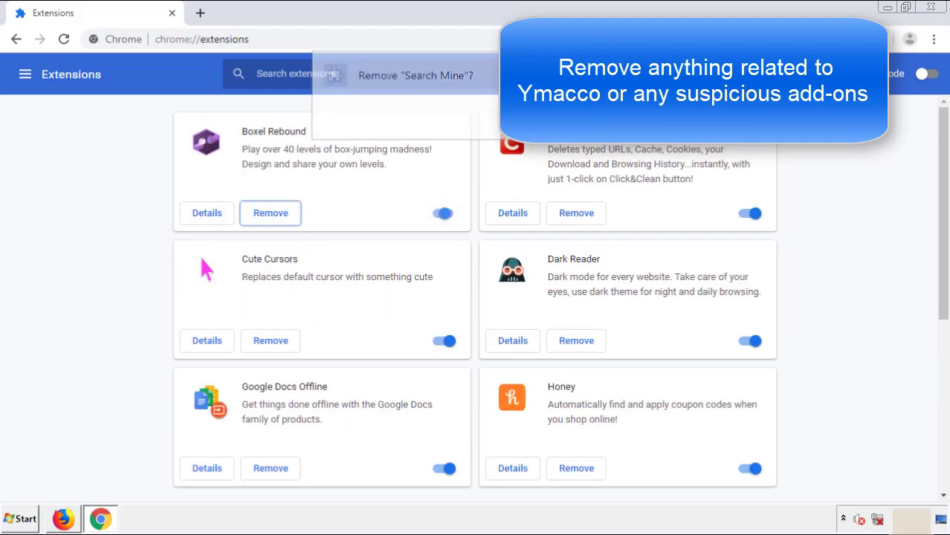
left_click(937, 9)
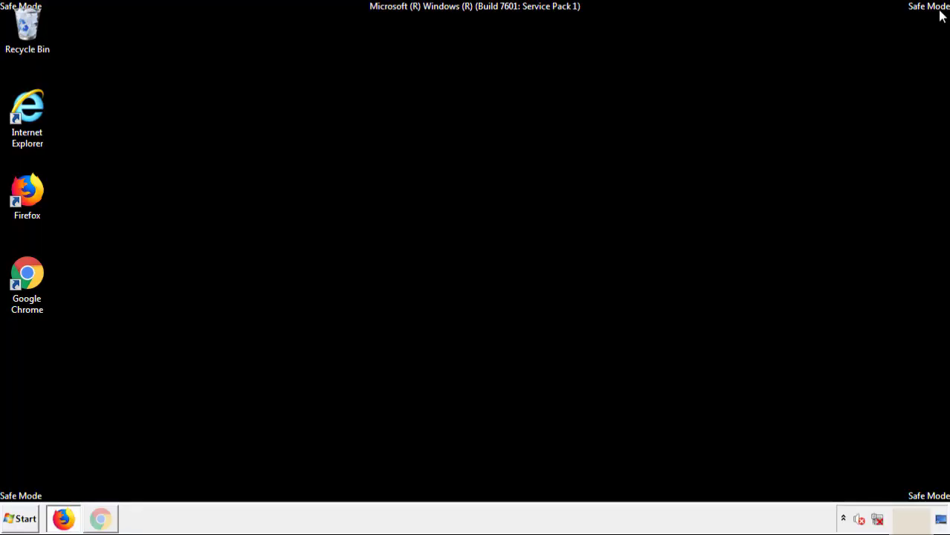
left_click(24, 520)
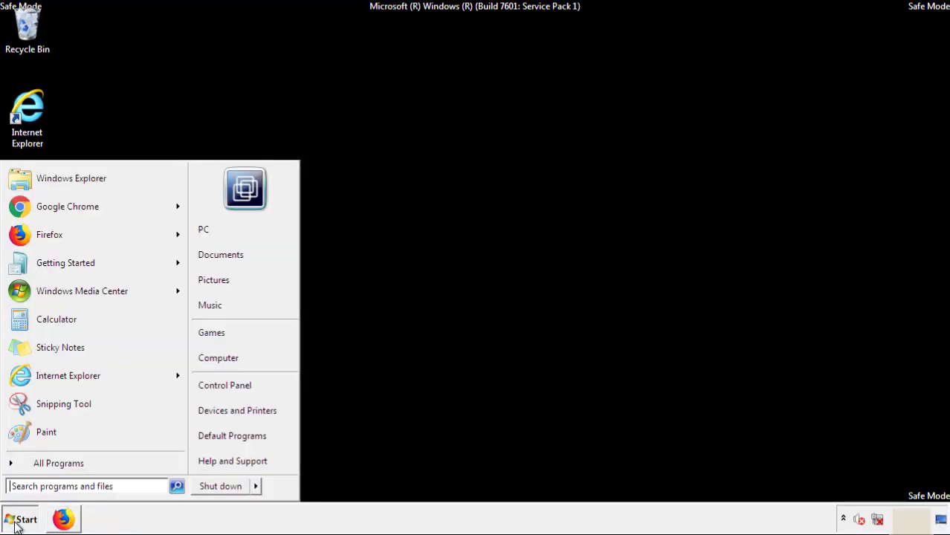